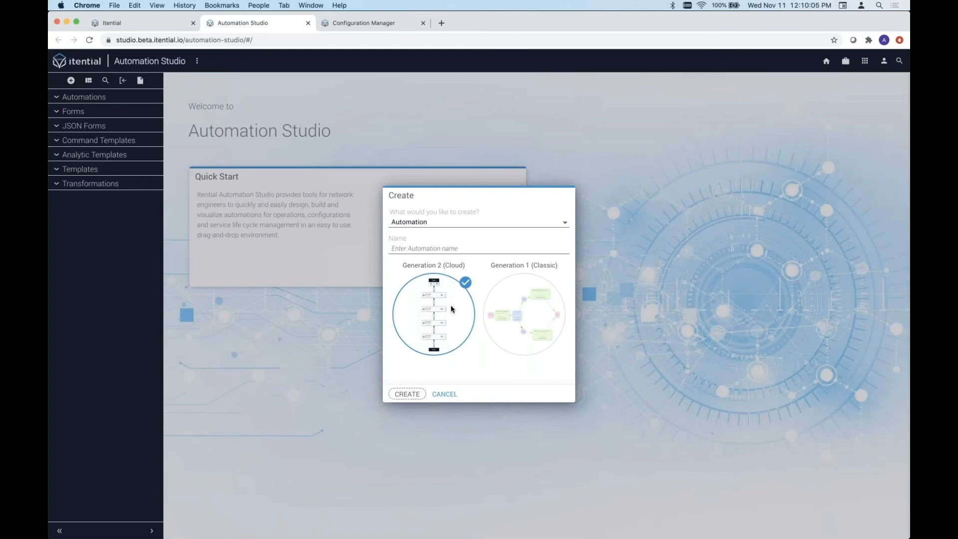
# Create a Generation 2 (Cloud) automation named "change interfaces"
pyautogui.click(447, 248)
pyautogui.write('change inter')
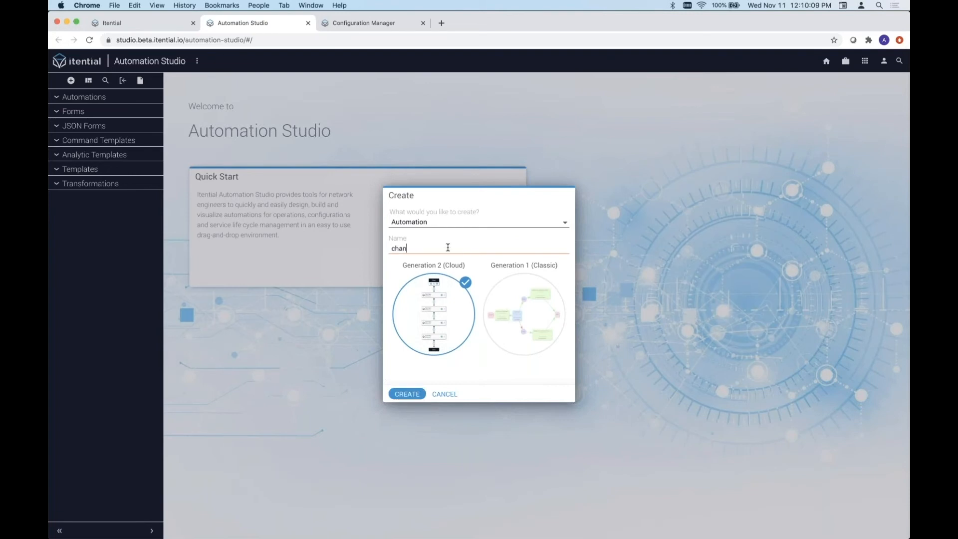
pyautogui.write('faces')
pyautogui.click(408, 398)
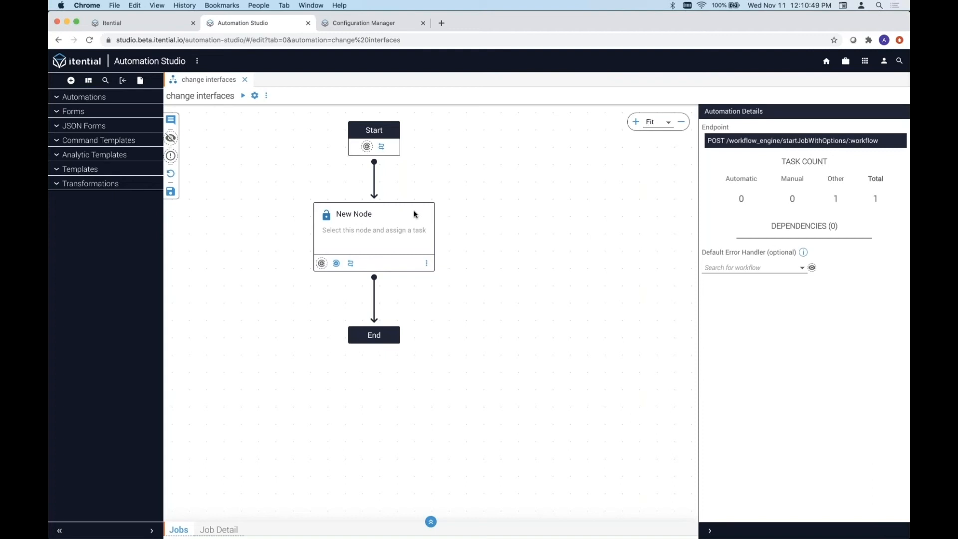
# Set the summary of the new node between Start and End to "Pre-check"
pyautogui.click(397, 214)
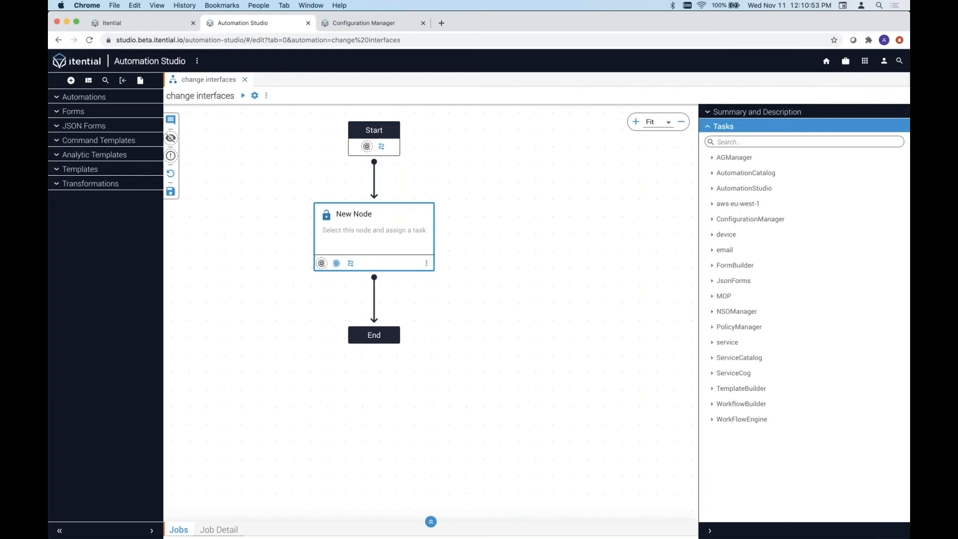
pyautogui.click(748, 112)
pyautogui.moveTo(748, 143); pyautogui.dragTo(705, 142)
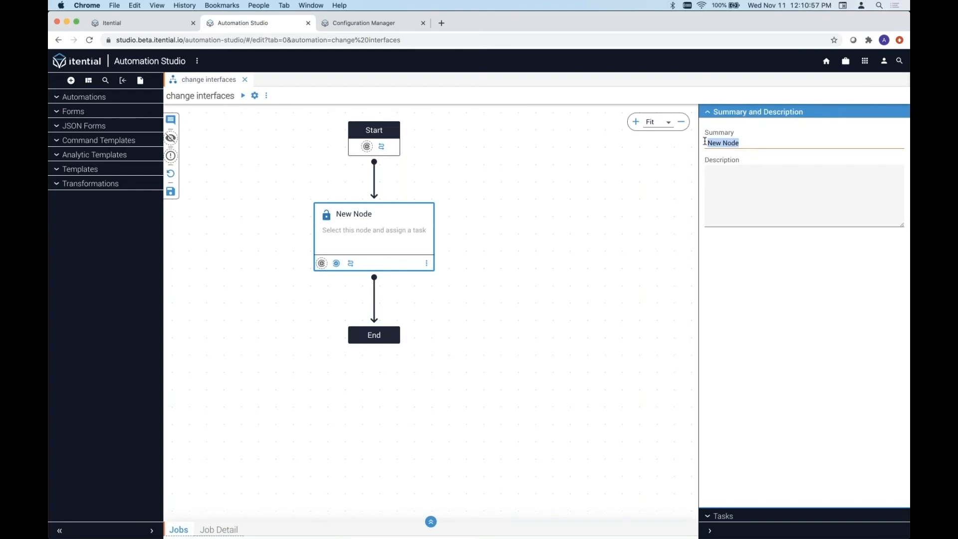
pyautogui.write('P')
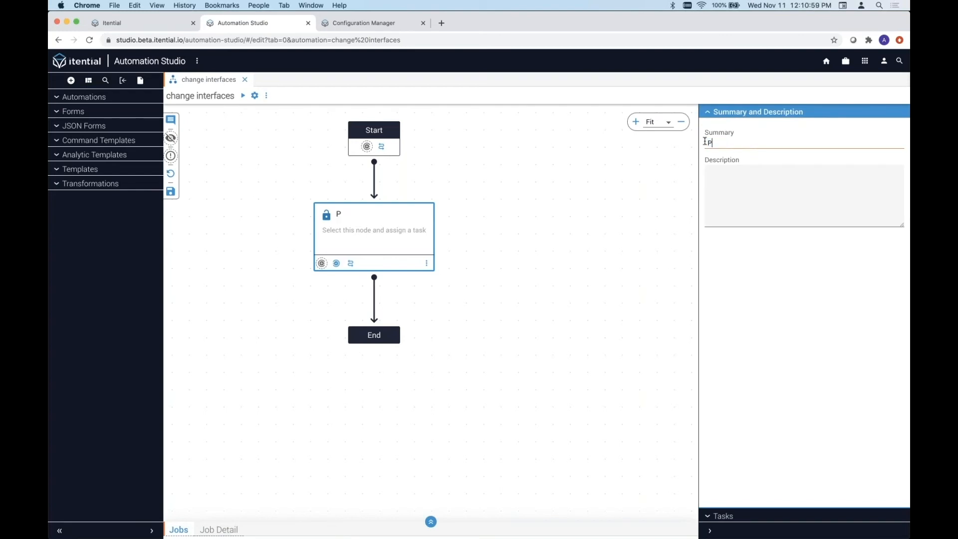
pyautogui.write('re-check')
pyautogui.click(543, 246)
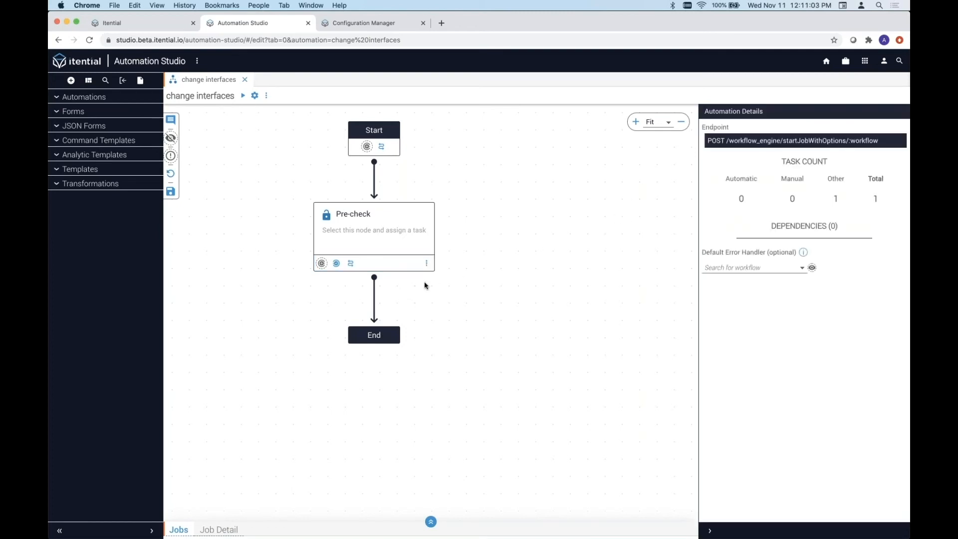
# Insert a node between Pre-check and End and set its summary to "change interface"
pyautogui.click(375, 294)
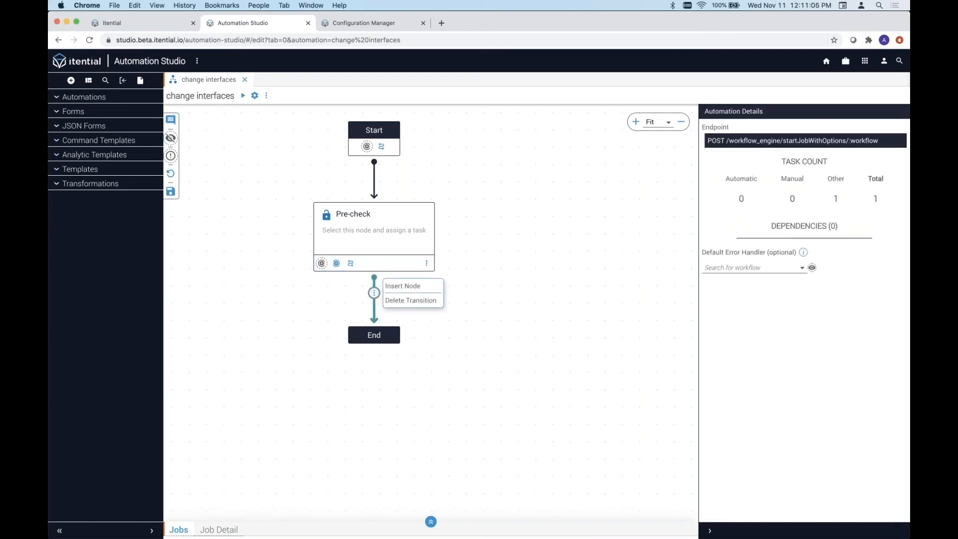
pyautogui.click(402, 286)
pyautogui.click(377, 318)
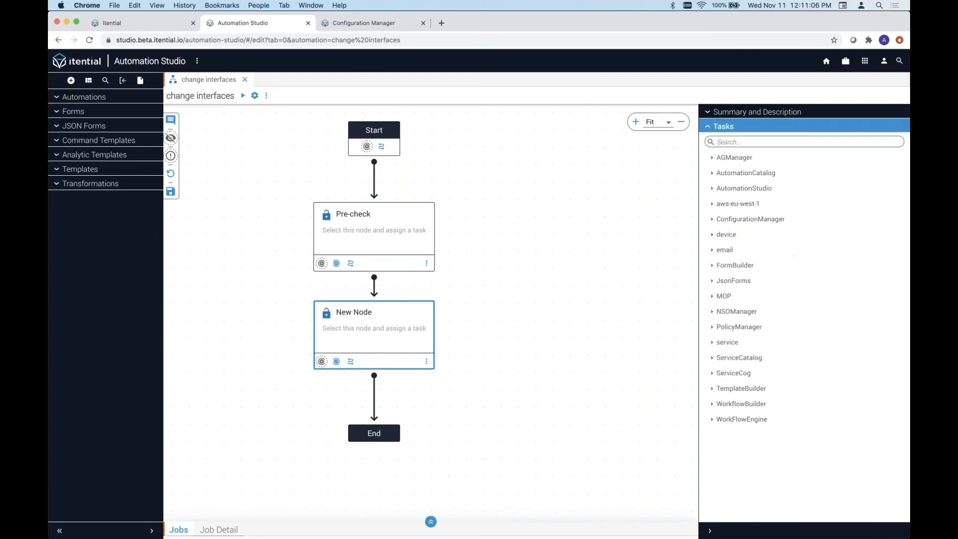
pyautogui.click(724, 113)
pyautogui.moveTo(747, 145); pyautogui.dragTo(700, 145)
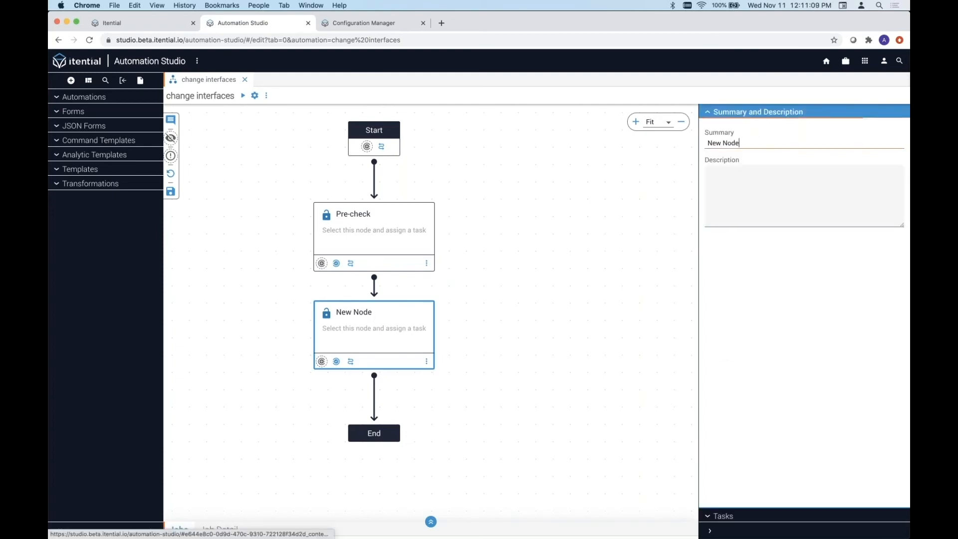
pyautogui.write('change interface')
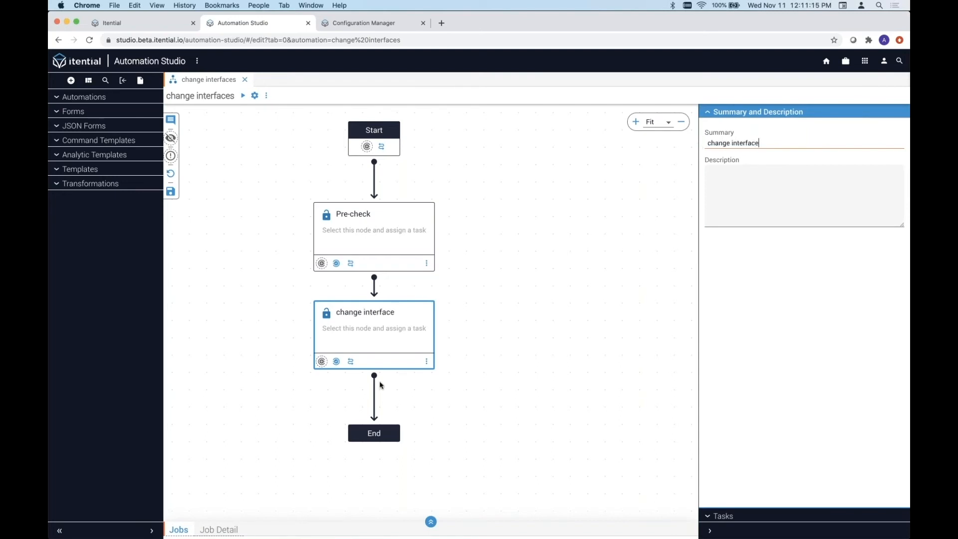
# Insert a node between change interface and End and set its summary to "notify user"
pyautogui.click(374, 385)
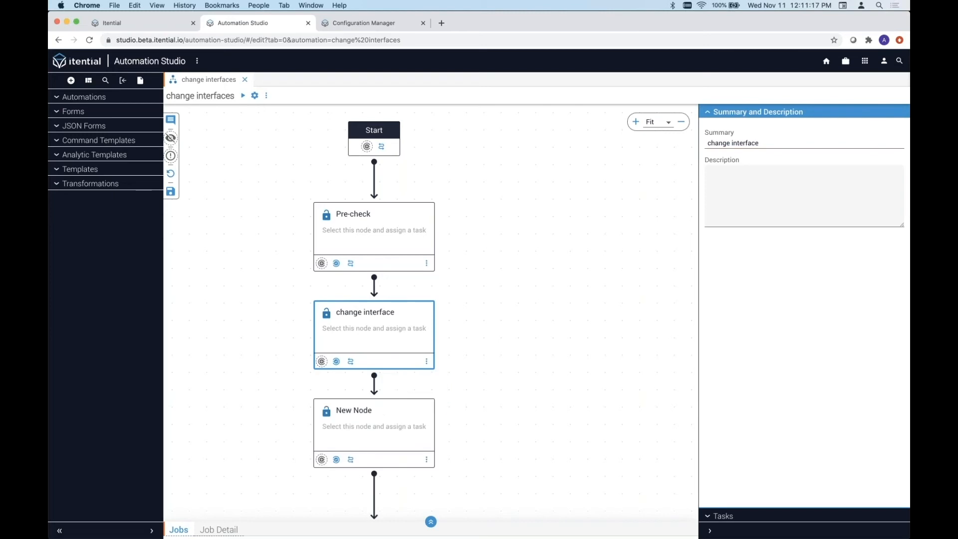
pyautogui.click(381, 413)
pyautogui.write('notify user')
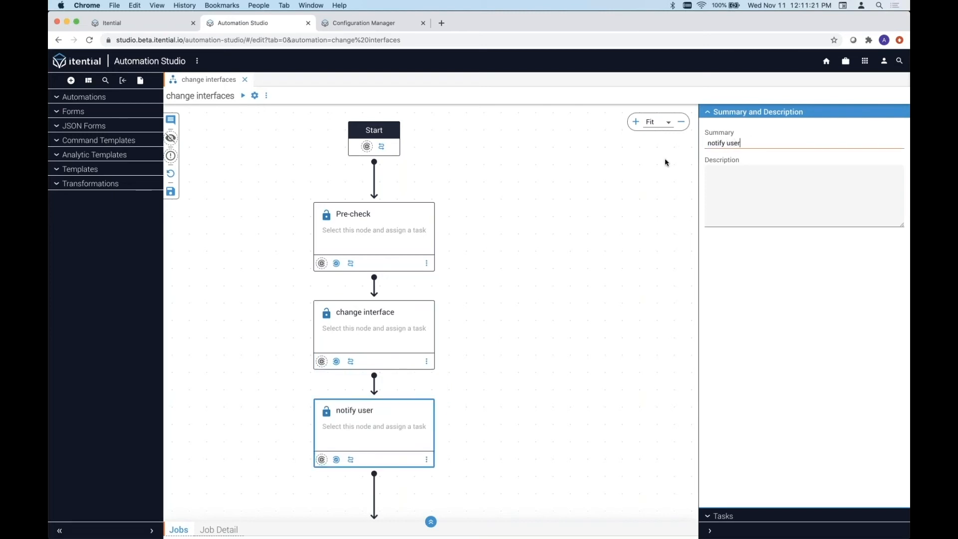
pyautogui.click(651, 214)
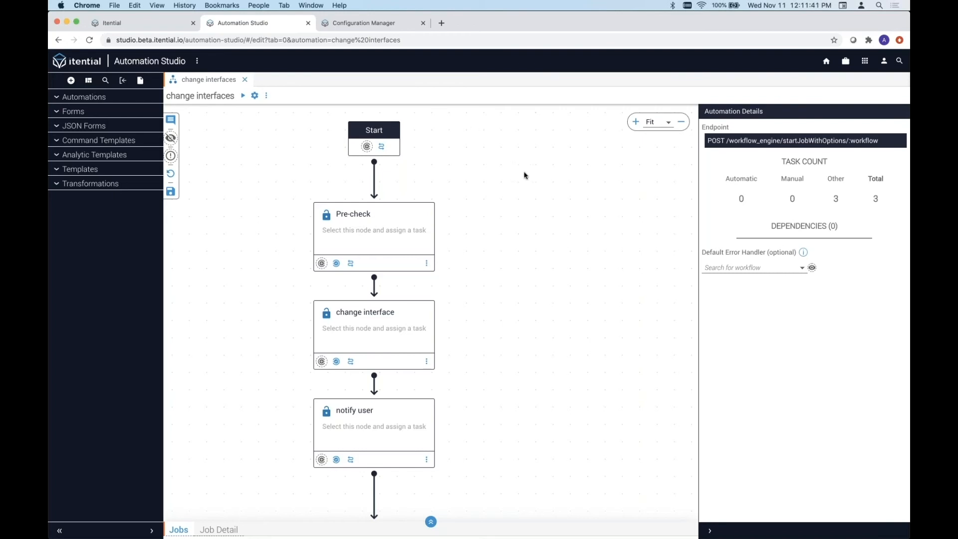
# Assign the MOP task RunCommandTemplate to the Pre-check node
pyautogui.click(681, 124)
pyautogui.click(681, 124)
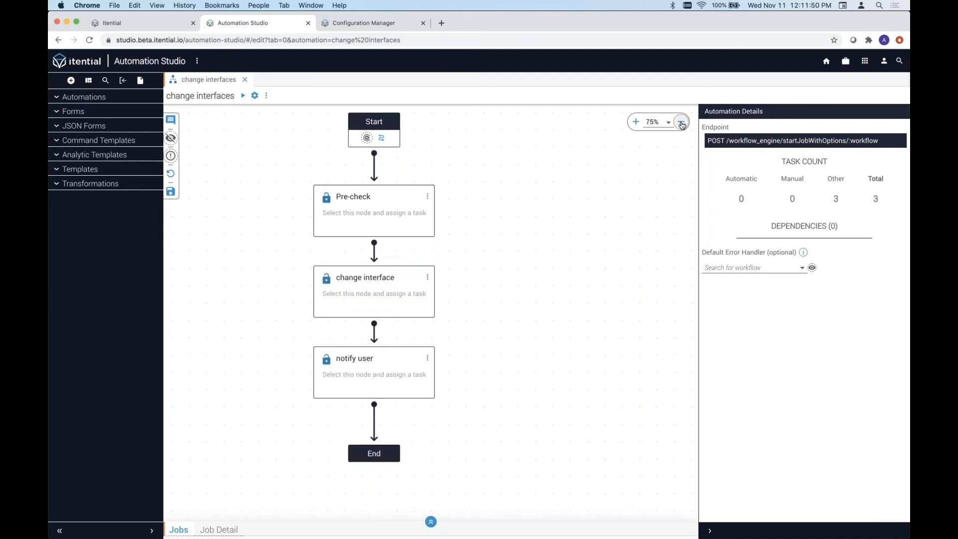
pyautogui.click(682, 124)
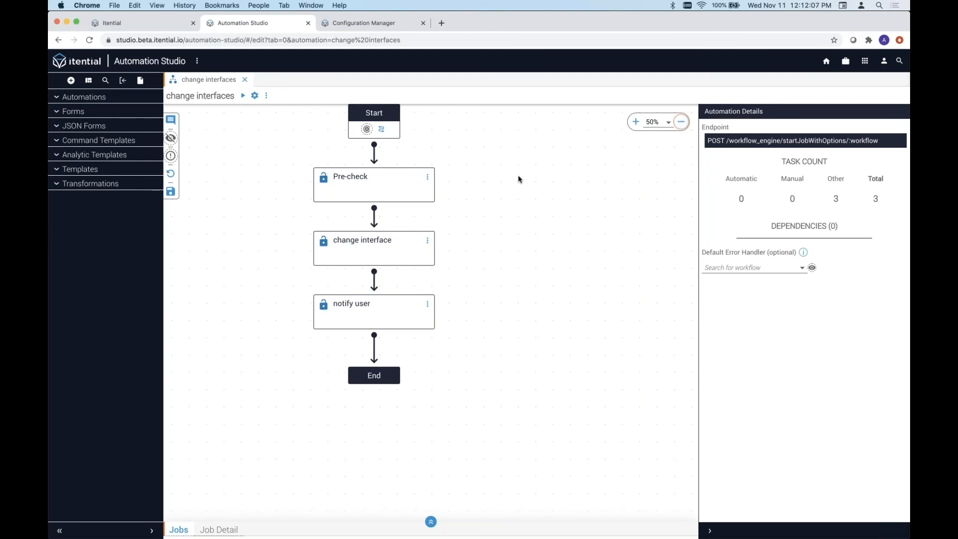
pyautogui.click(373, 182)
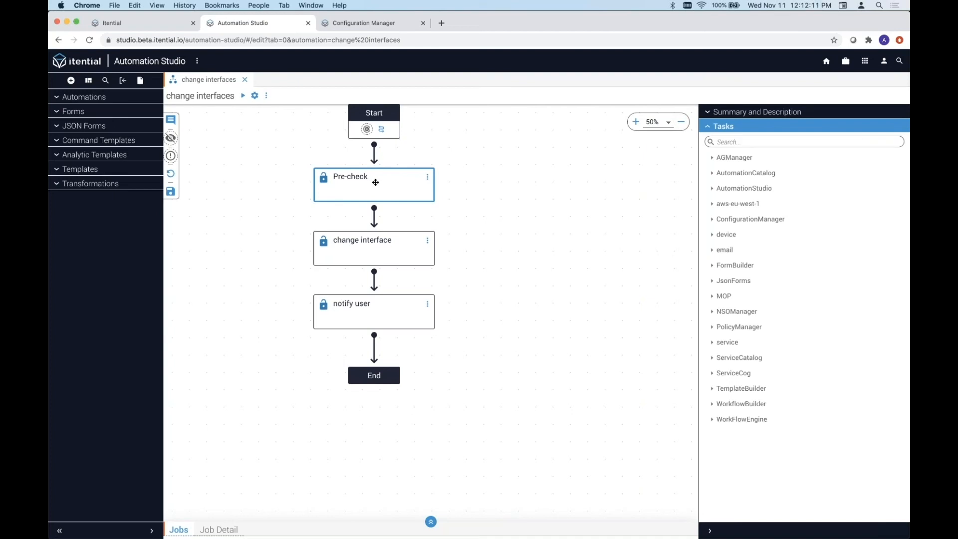
pyautogui.click(717, 142)
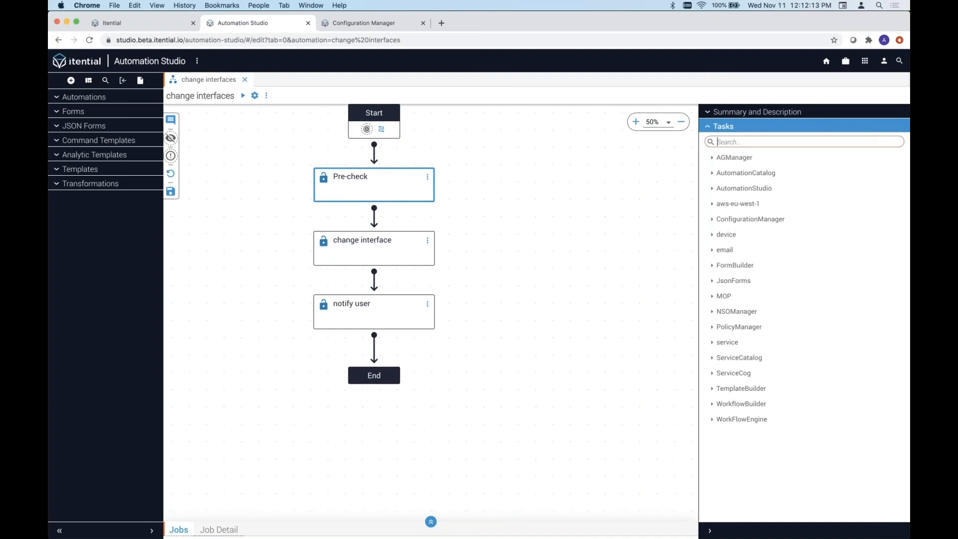
pyautogui.write('runcommand')
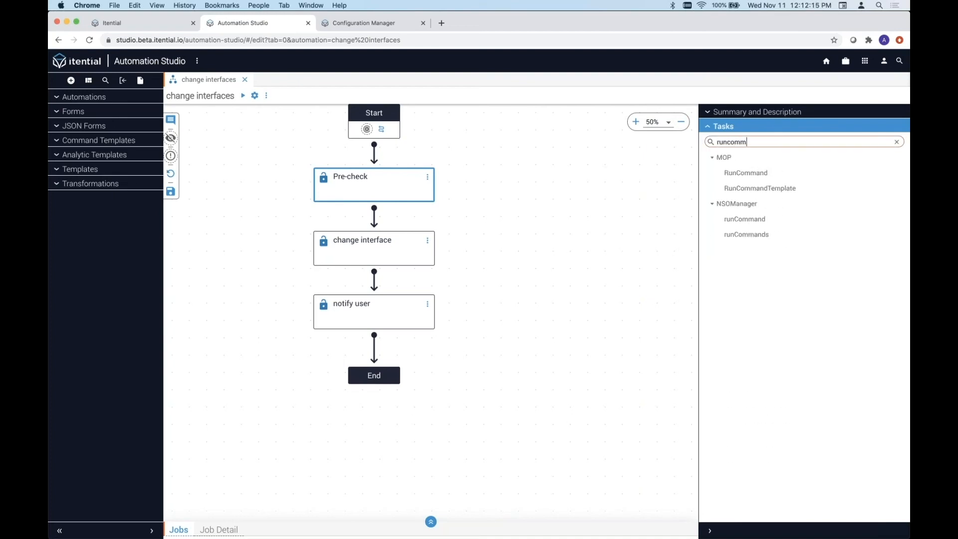
pyautogui.click(779, 188)
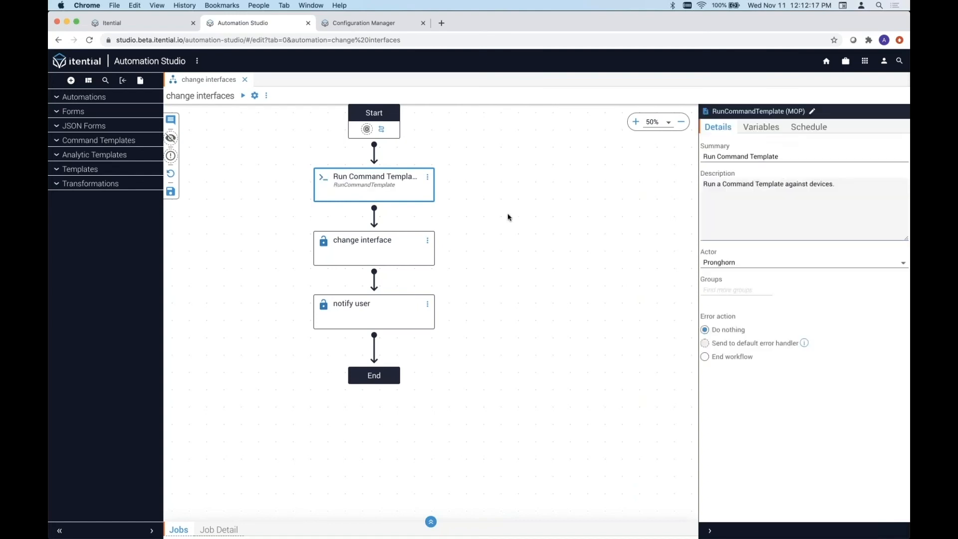
# Assign the WorkFlowEngine task childJob to the change interface node
pyautogui.click(385, 243)
pyautogui.click(736, 142)
pyautogui.write('child')
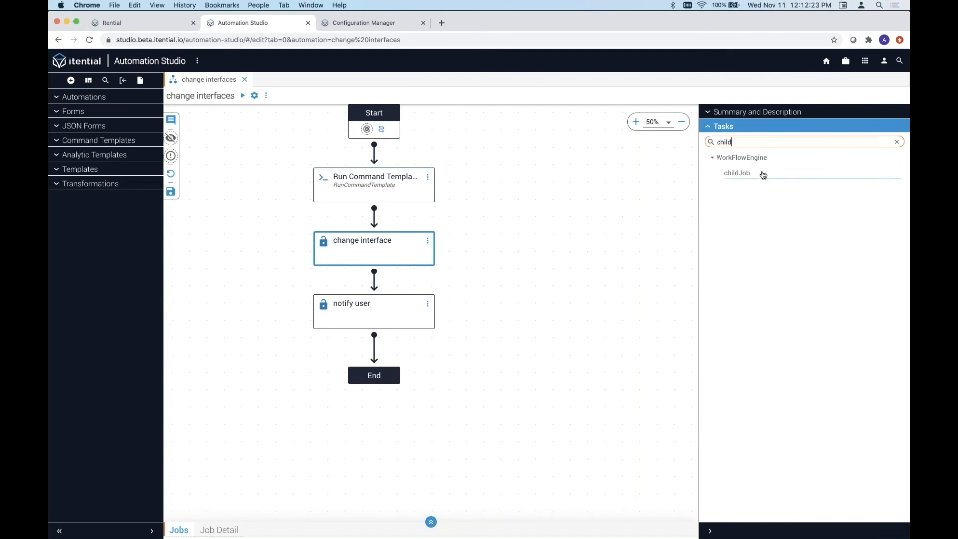
pyautogui.click(763, 175)
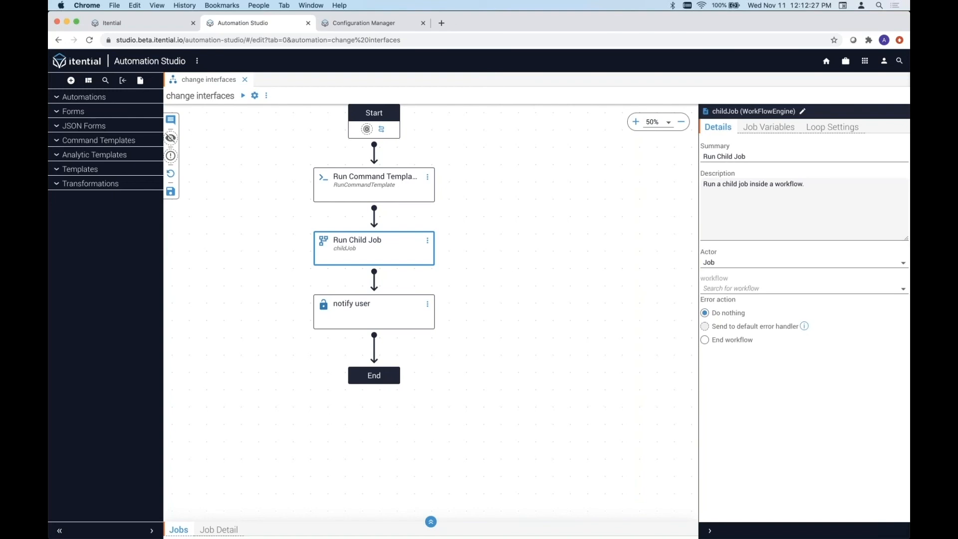
pyautogui.click(537, 241)
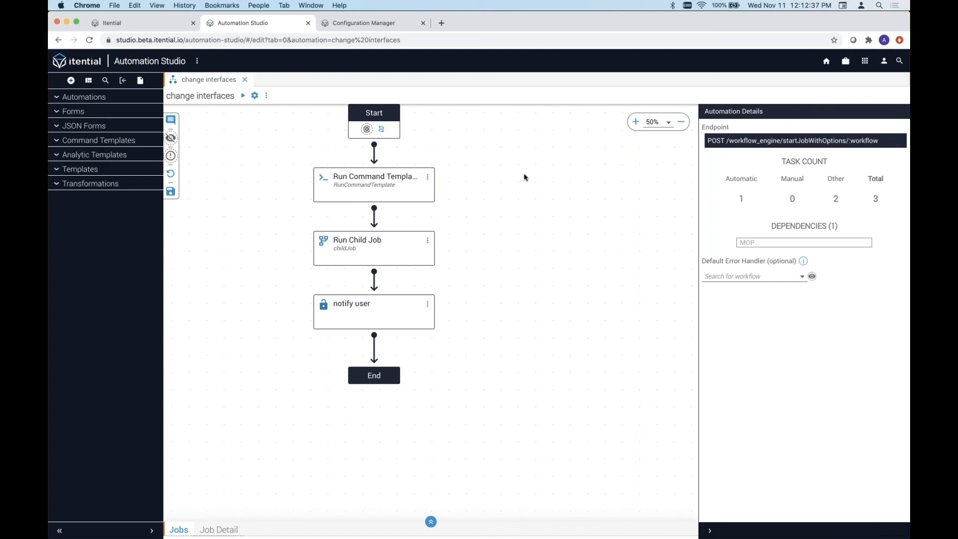
pyautogui.click(686, 122)
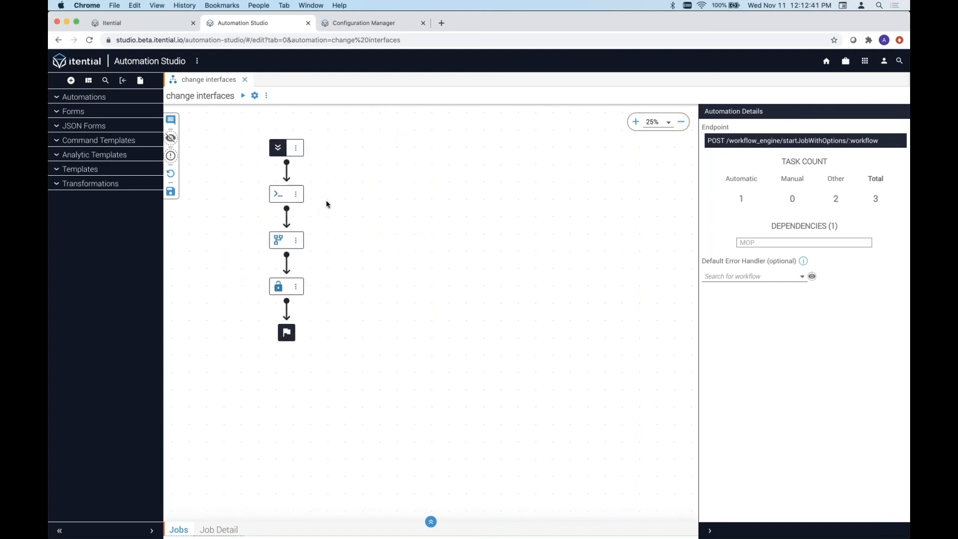
pyautogui.click(295, 194)
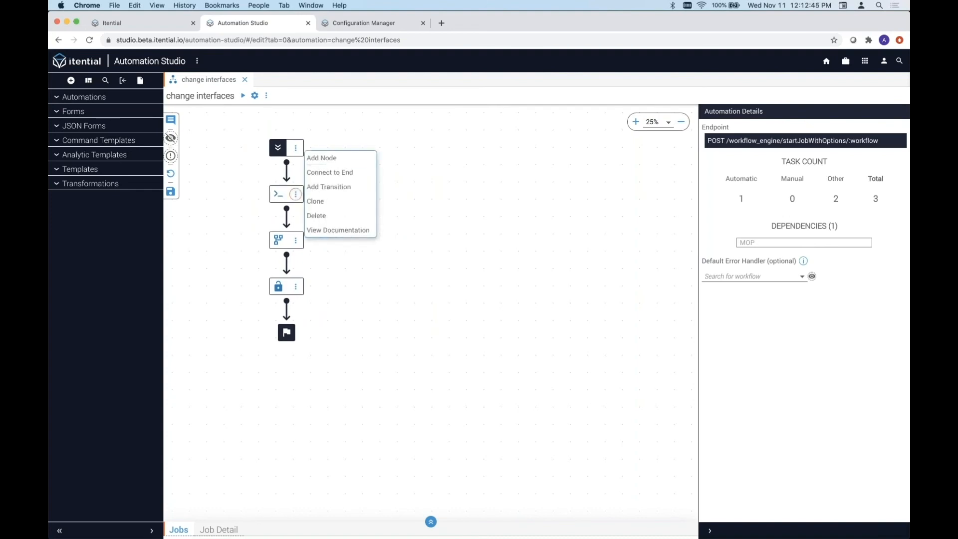
pyautogui.click(417, 240)
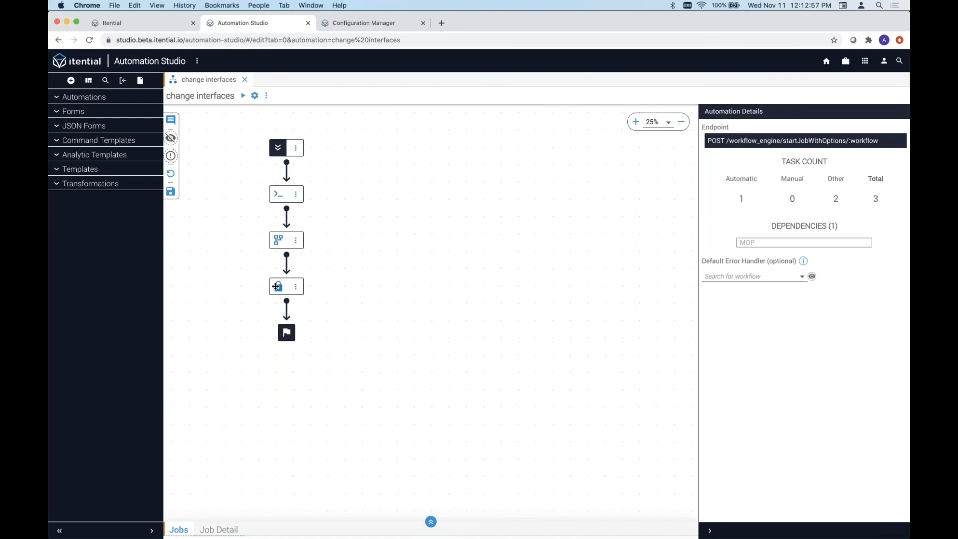
pyautogui.click(635, 122)
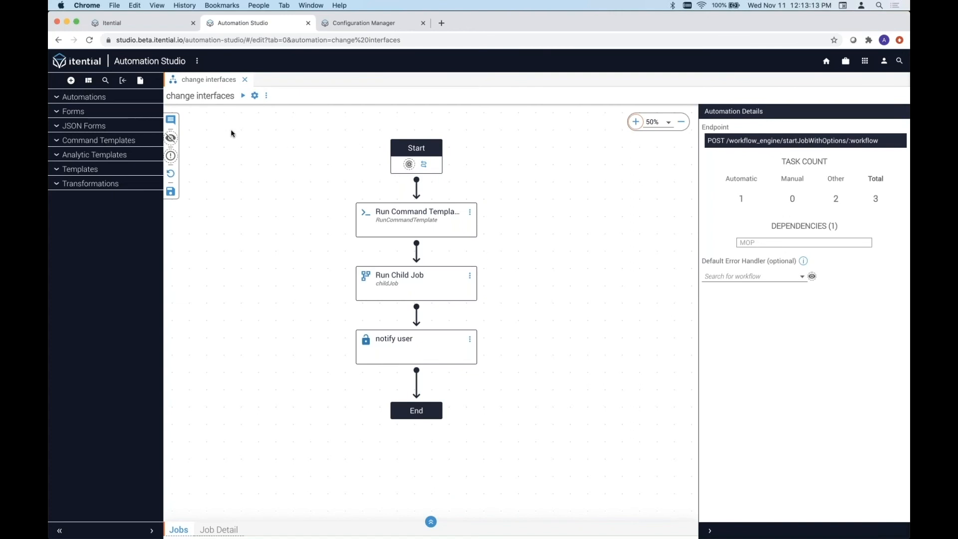
# Attach an annotation reading "this task does some pre checks" to the Run Command Template node and post it
pyautogui.click(170, 120)
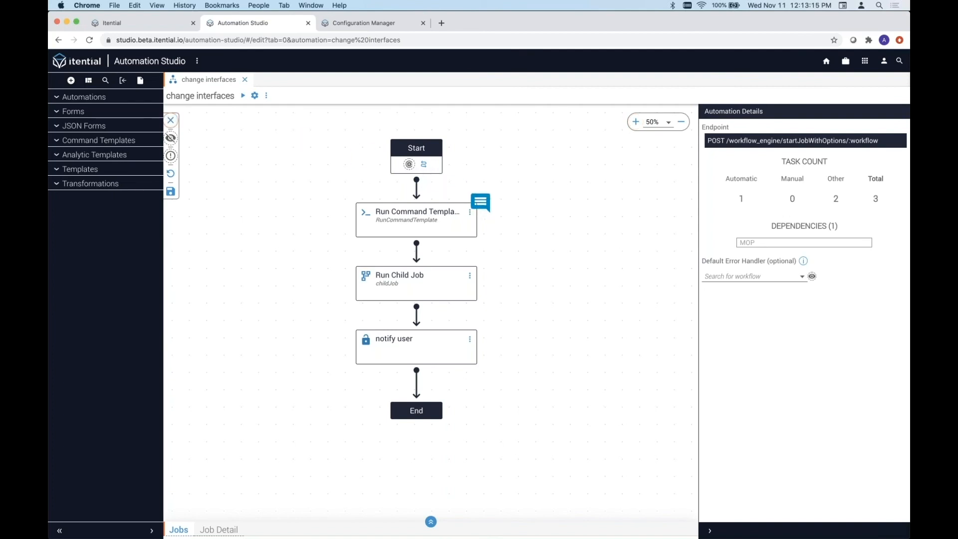
pyautogui.click(471, 196)
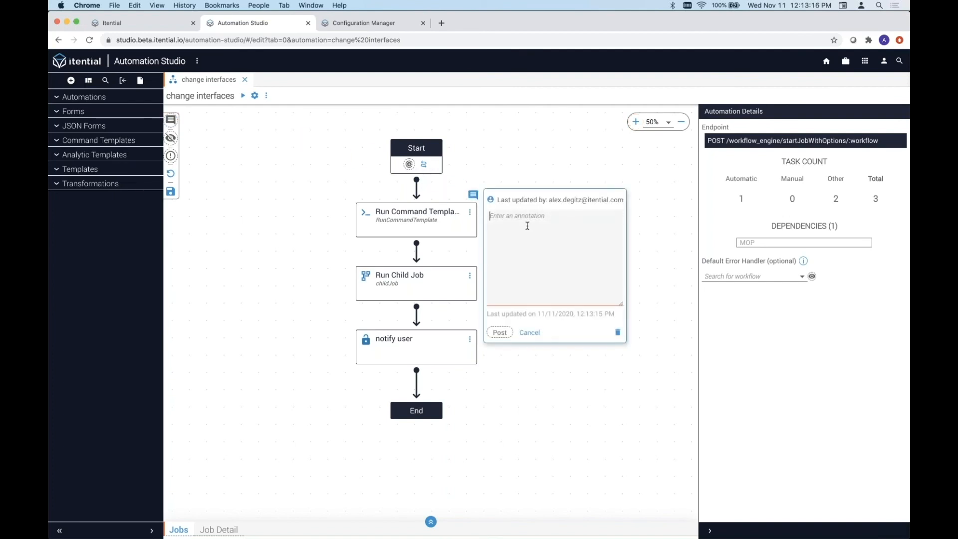
pyautogui.write('this setp')
pyautogui.press('BackSpace')
pyautogui.press('BackSpace')
pyautogui.press('BackSpace')
pyautogui.press('BackSpace')
pyautogui.write('this task does some pre checks')
pyautogui.press('Tab')
pyautogui.press('Return')
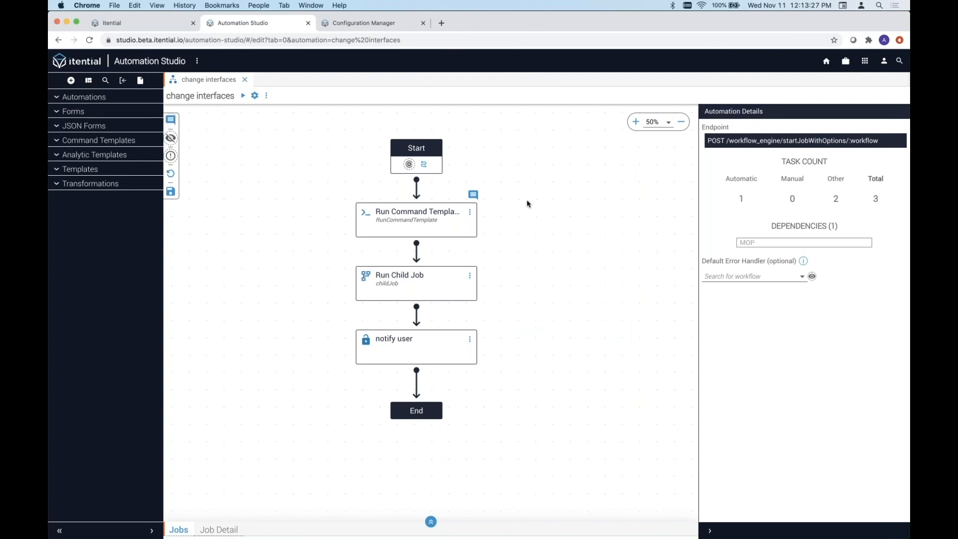
pyautogui.click(476, 196)
pyautogui.click(476, 196)
# Set the automation's default error handler to the "Log error and notify user" workflow
pyautogui.click(753, 278)
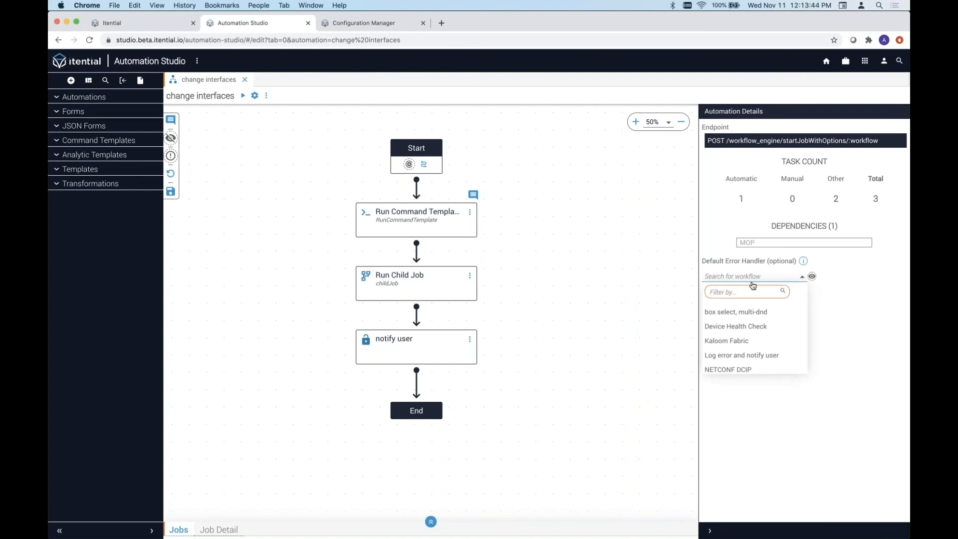
pyautogui.click(750, 356)
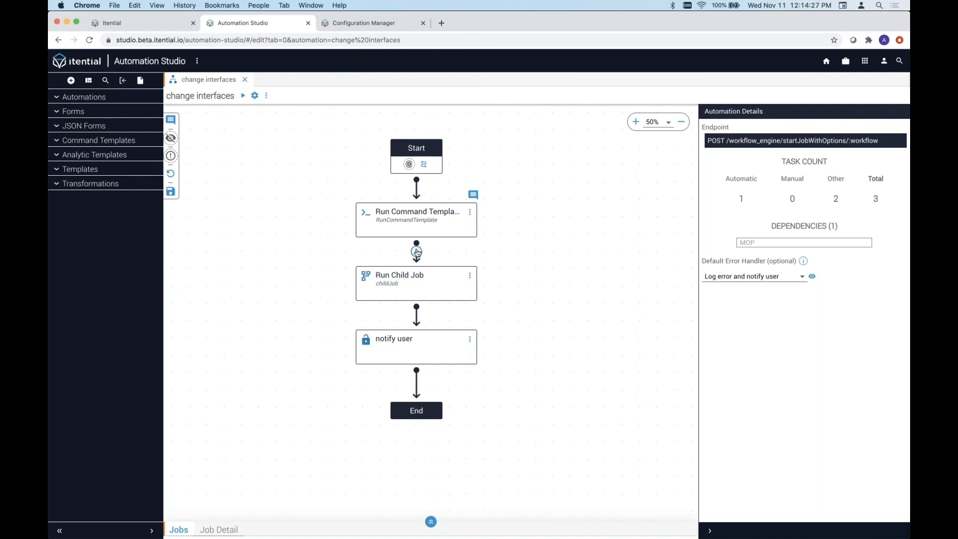
# Insert a node between Run Command Template and Run Child Job and assign it the JsonForms task ShowJsonForm
pyautogui.click(417, 252)
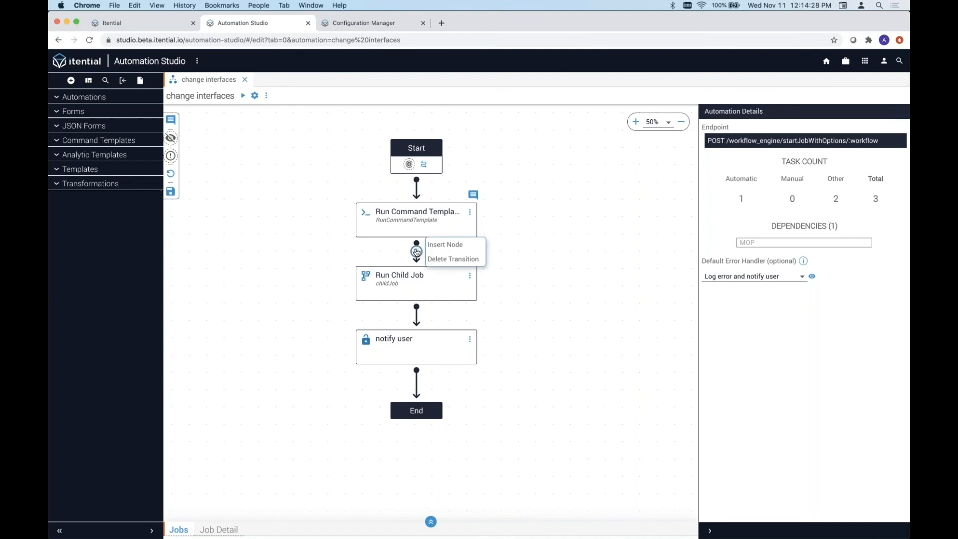
pyautogui.click(463, 244)
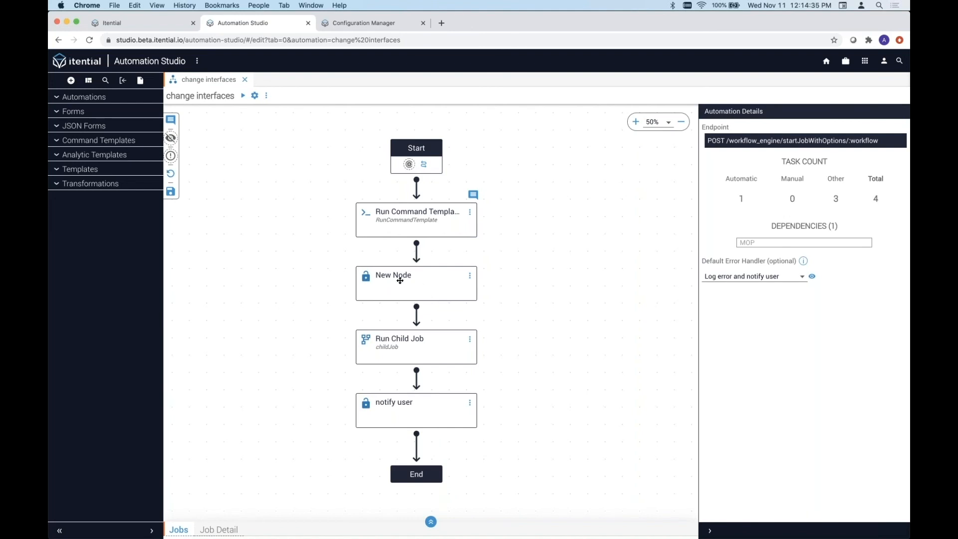
pyautogui.click(437, 272)
pyautogui.click(733, 140)
pyautogui.write('show')
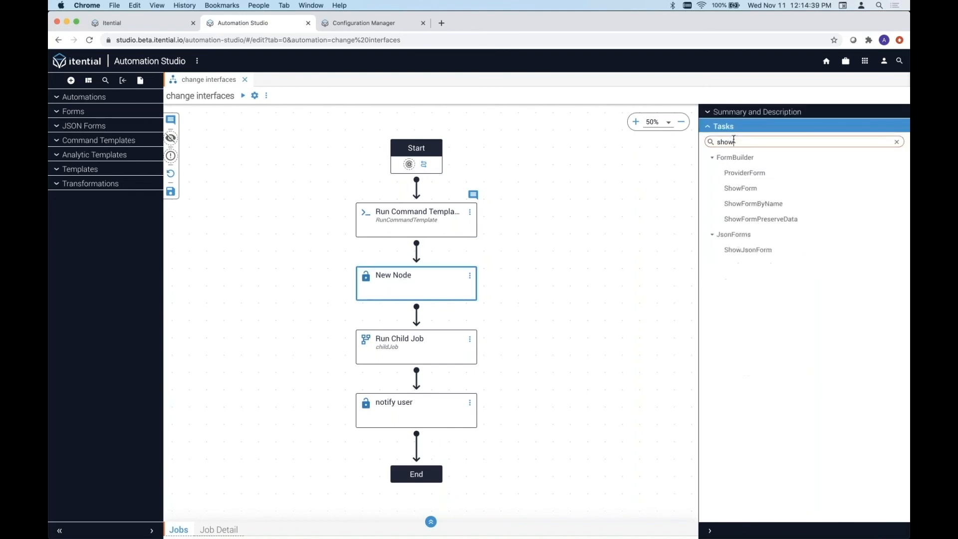
pyautogui.click(740, 252)
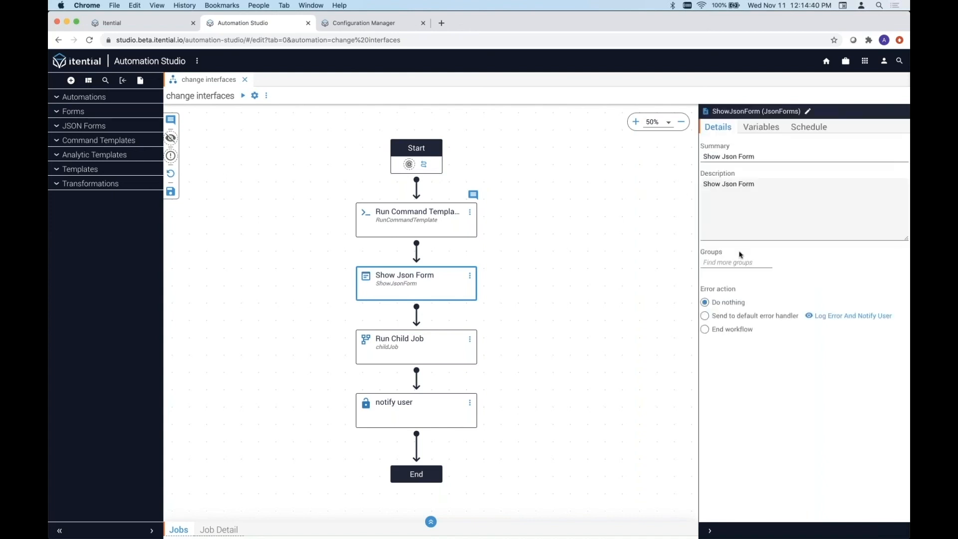
pyautogui.click(525, 300)
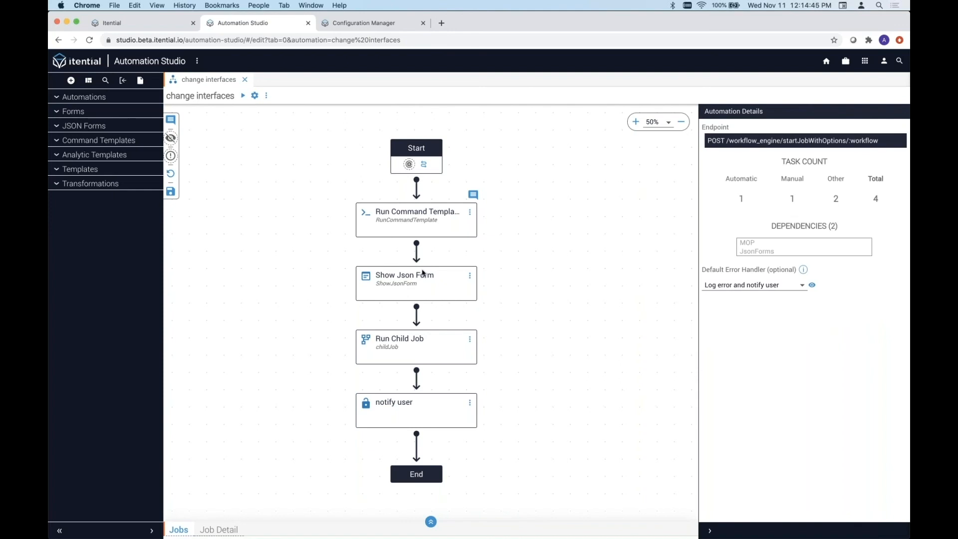
pyautogui.click(420, 278)
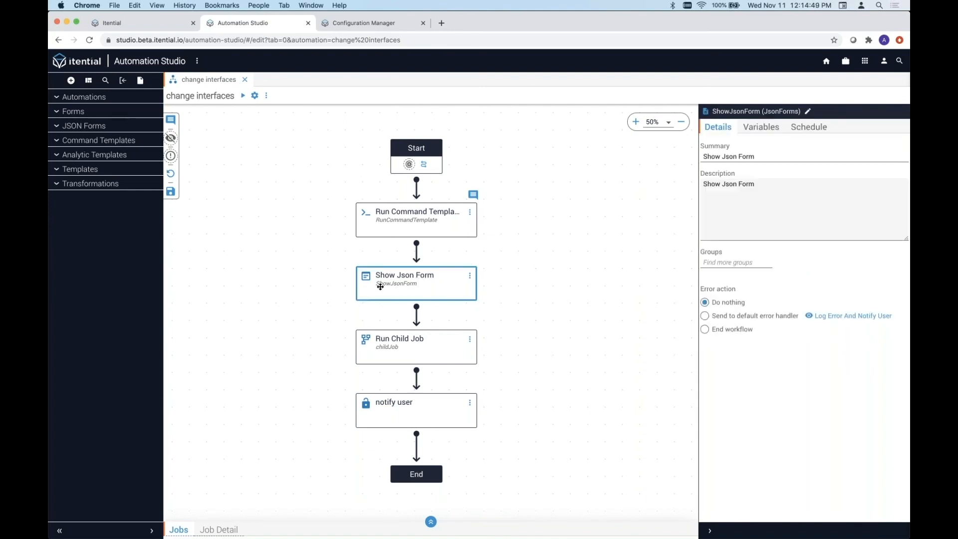
pyautogui.moveTo(384, 274)
pyautogui.mouseDown()
pyautogui.moveTo(283, 277)
pyautogui.moveTo(552, 284)
pyautogui.moveTo(568, 211)
pyautogui.moveTo(444, 278)
pyautogui.mouseUp()
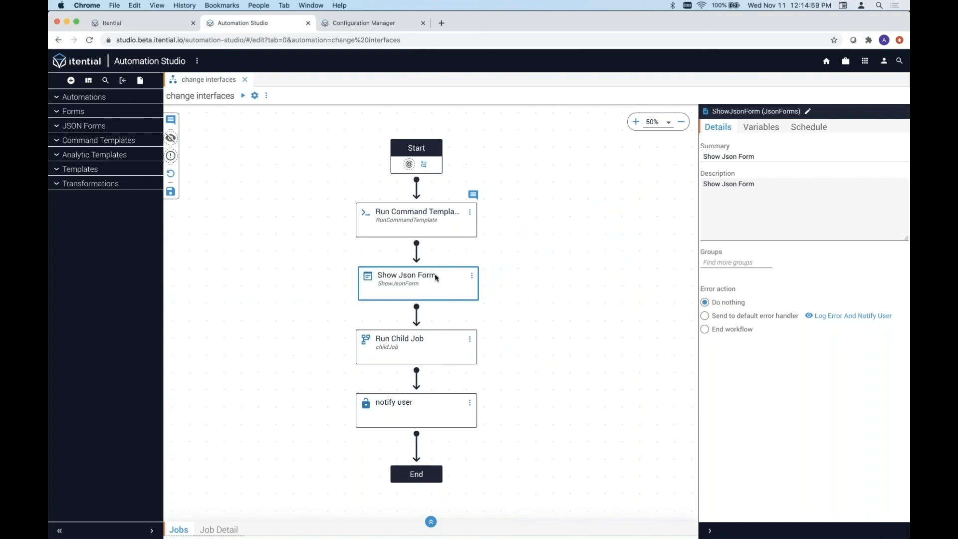